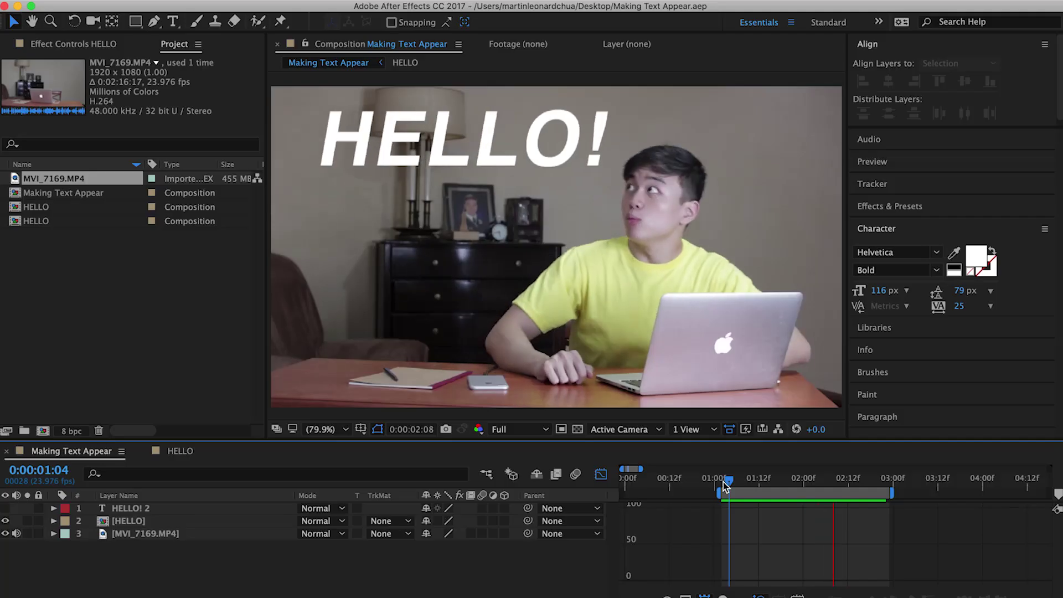
Scrub the timeline to preview the HELLO! text animating in
mouse_move(739, 481)
mouse_down()
mouse_move(716, 482)
mouse_move(725, 486)
mouse_up()
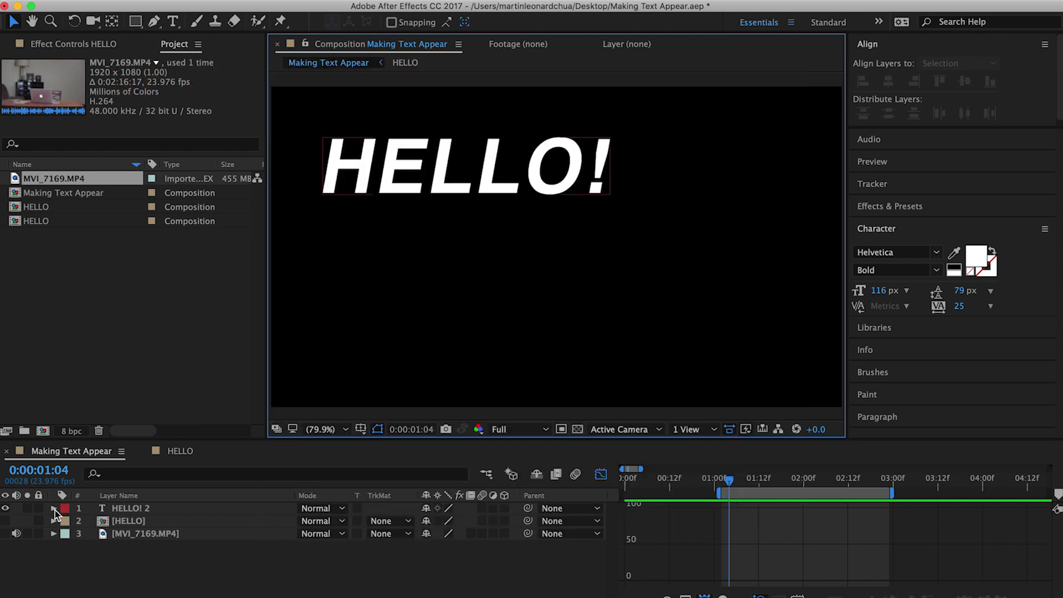
Add a Position text animator to the HELLO! 2 layer
click(54, 509)
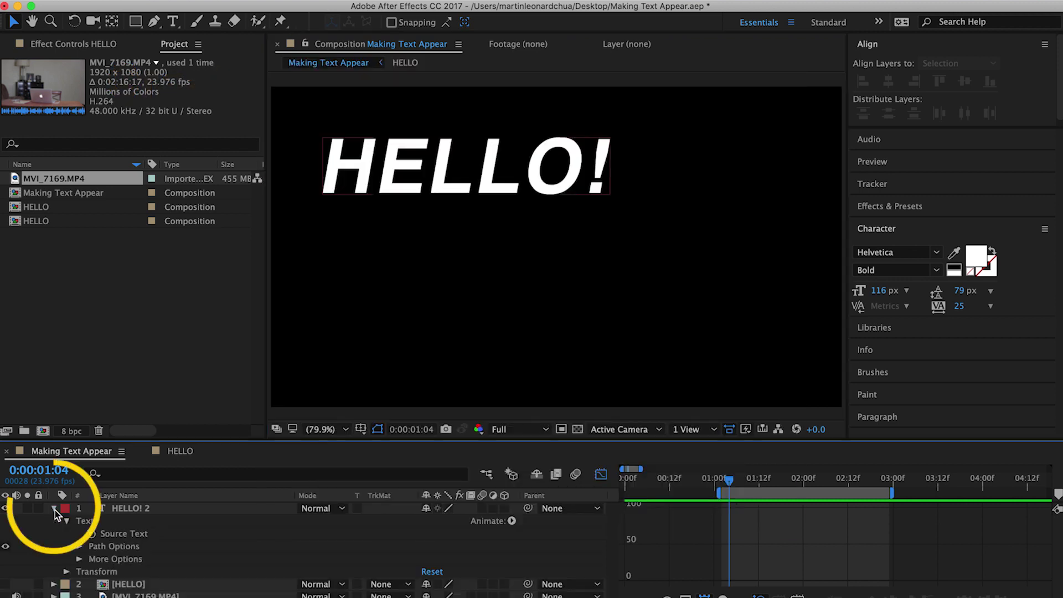
click(54, 508)
click(53, 509)
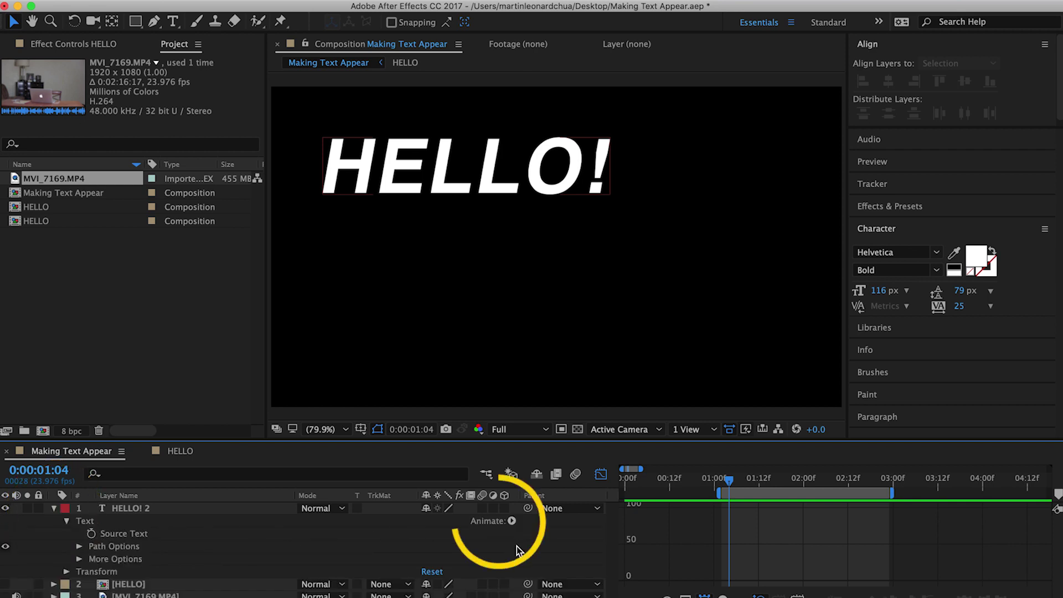
click(513, 521)
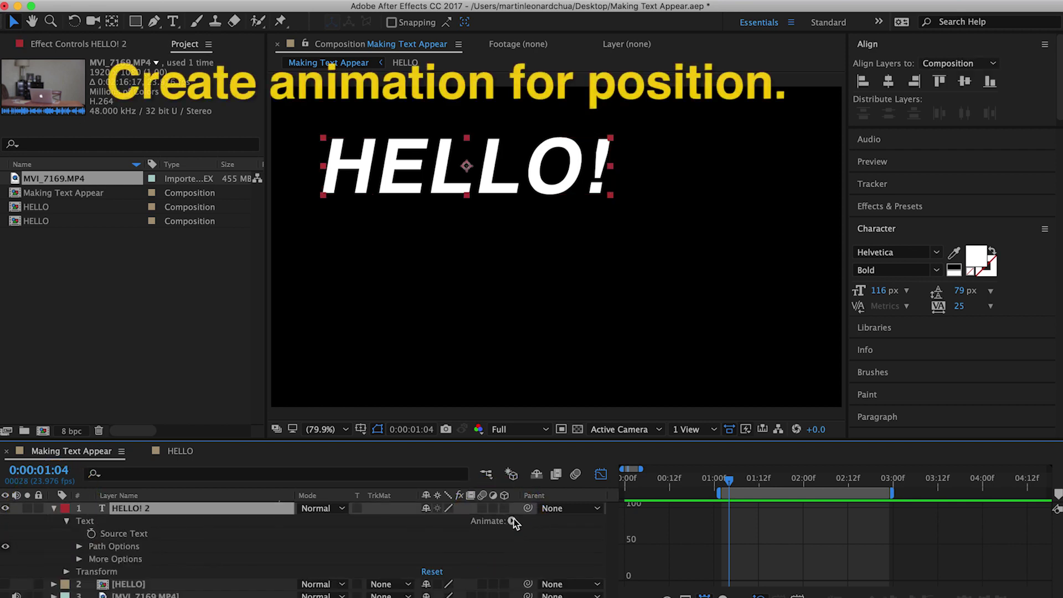
click(512, 521)
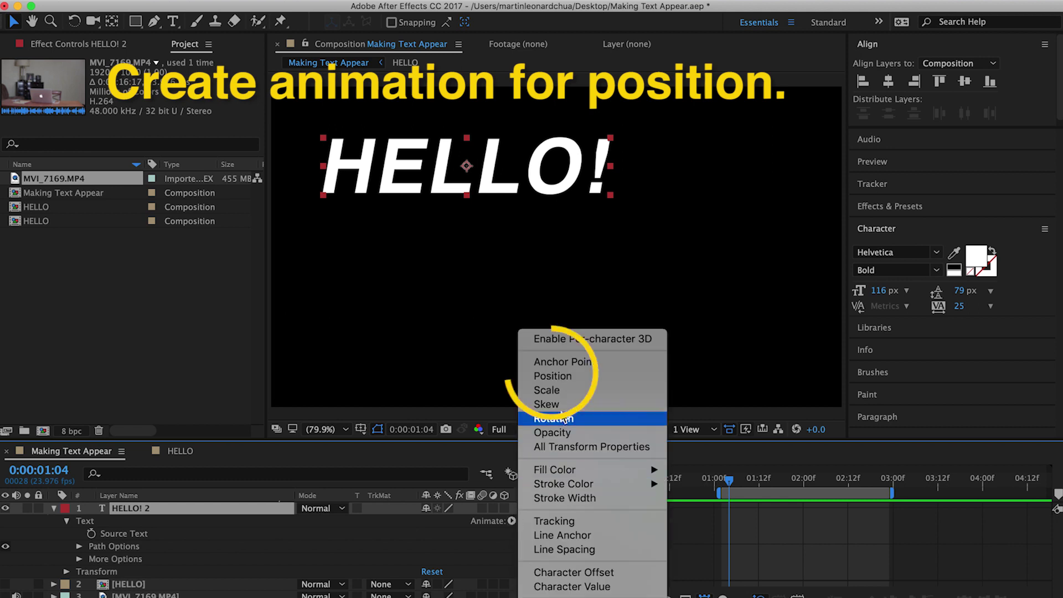
click(526, 376)
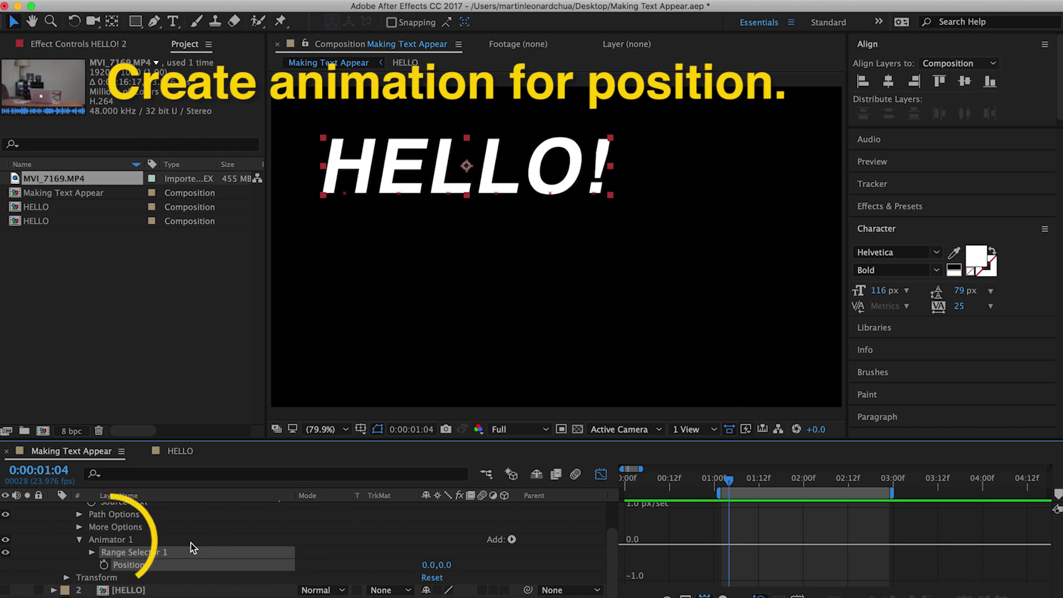
Set Animator 1's Position X to -479, pushing the text off the left edge
scroll(191, 548, up, 2)
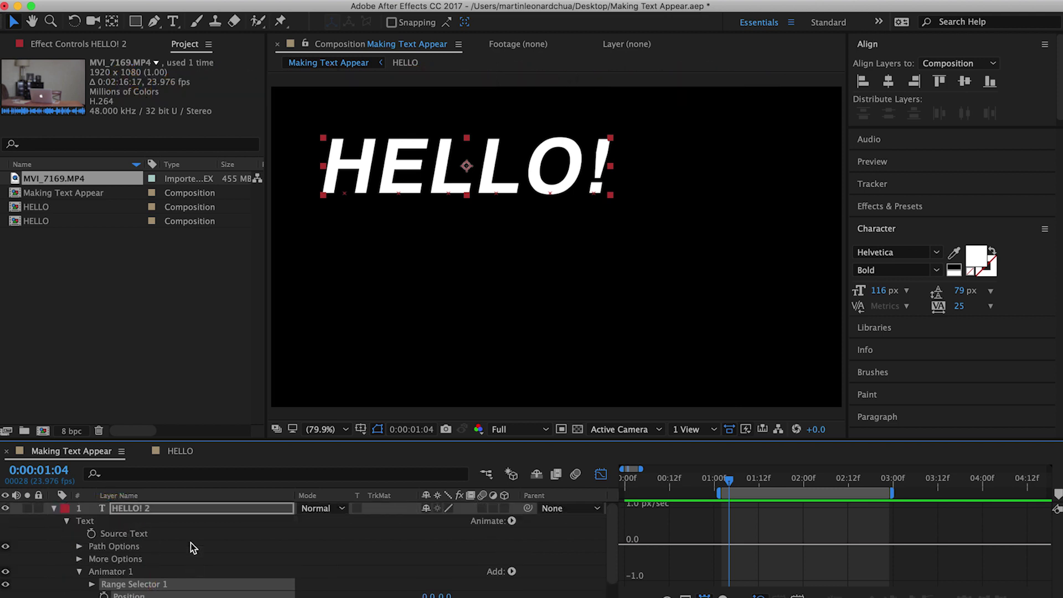
scroll(155, 542, down, 2)
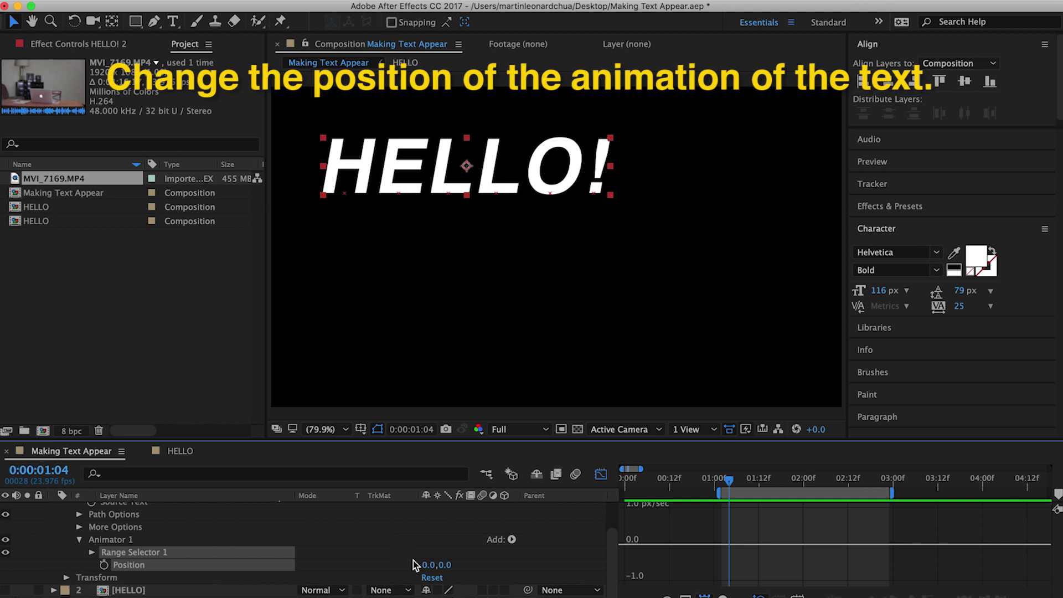
drag(421, 565, 260, 565)
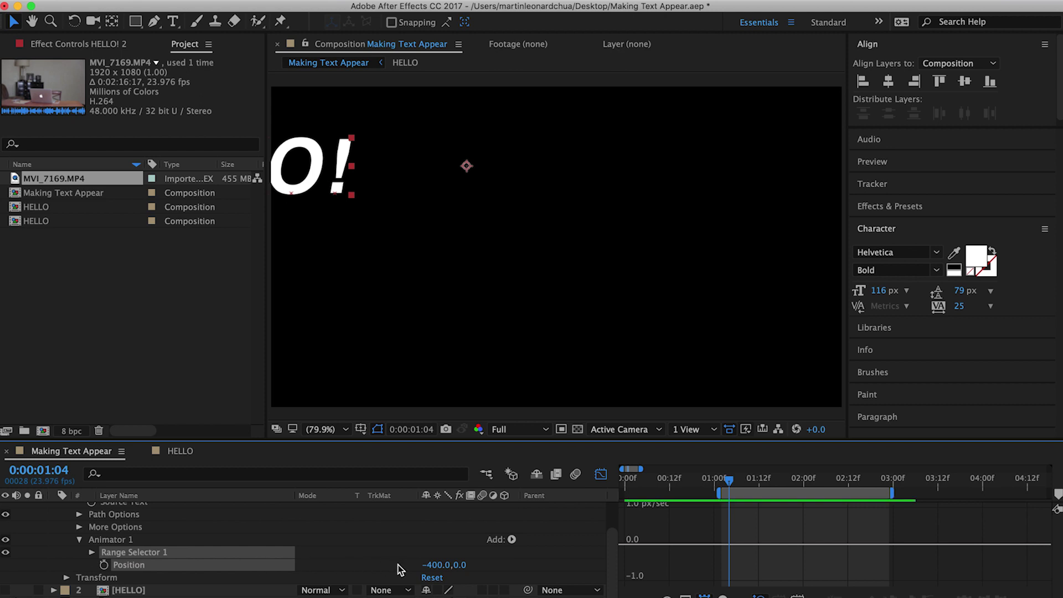
drag(435, 565, 377, 565)
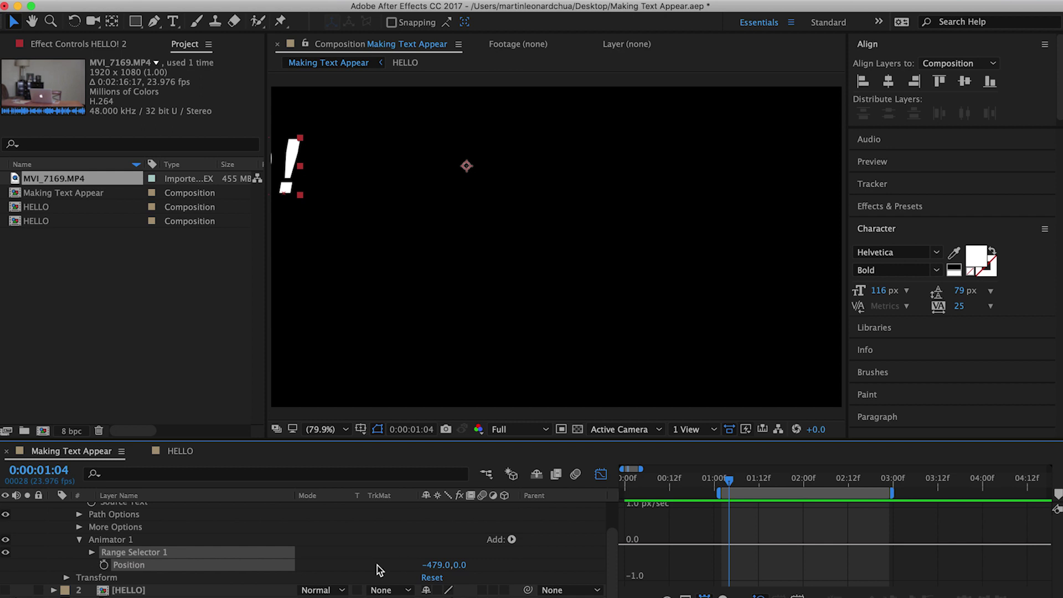
Keyframe Range Selector 1 Start from 0% at 1:04 to 100% at 2:00
click(93, 553)
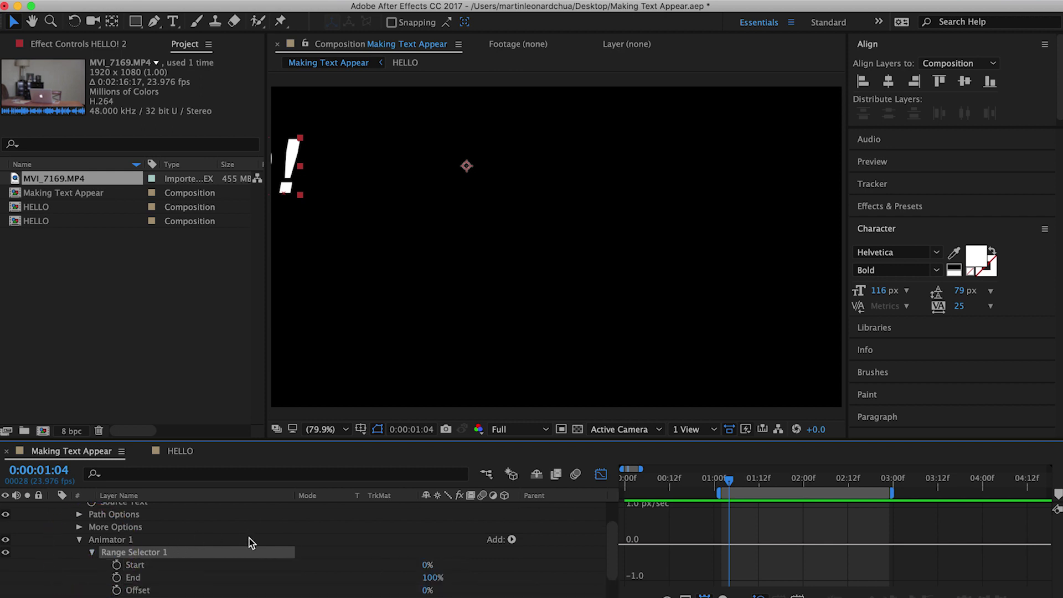
scroll(249, 538, down, 1)
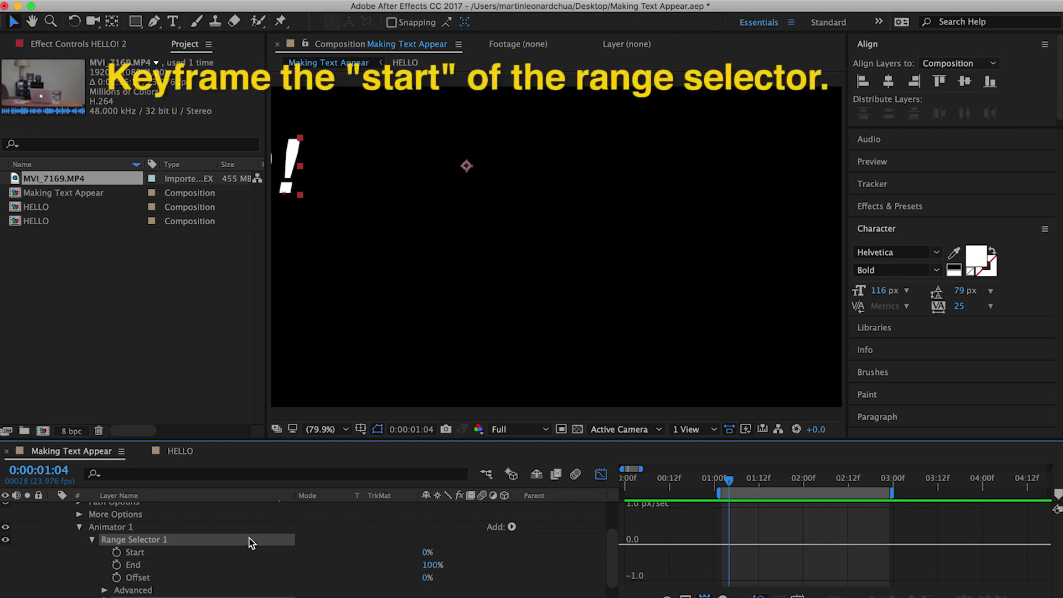
click(117, 553)
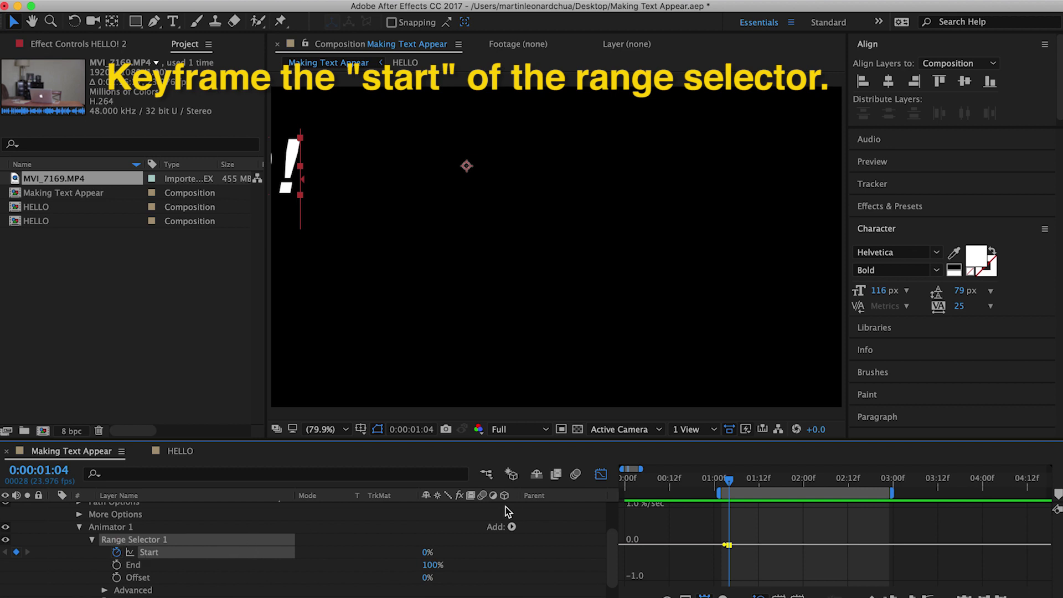
click(601, 475)
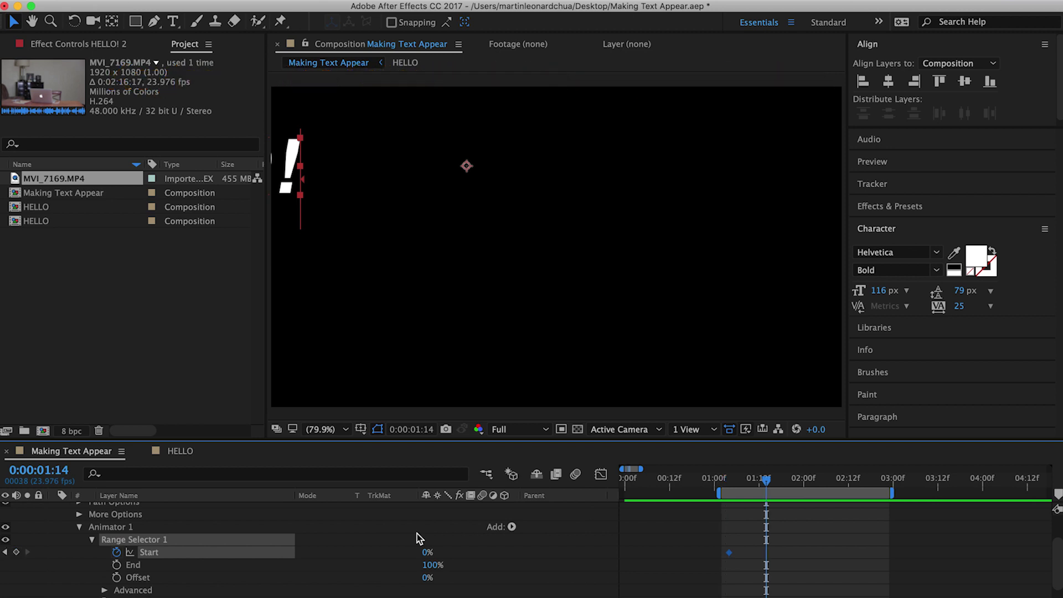
key(shift+Page_Down)
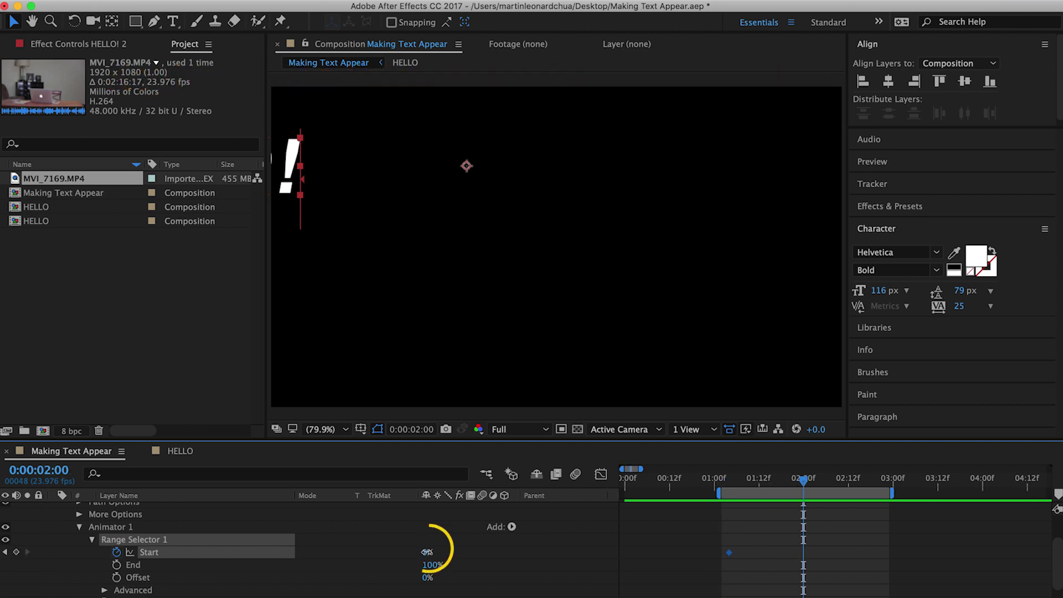
drag(426, 552, 538, 550)
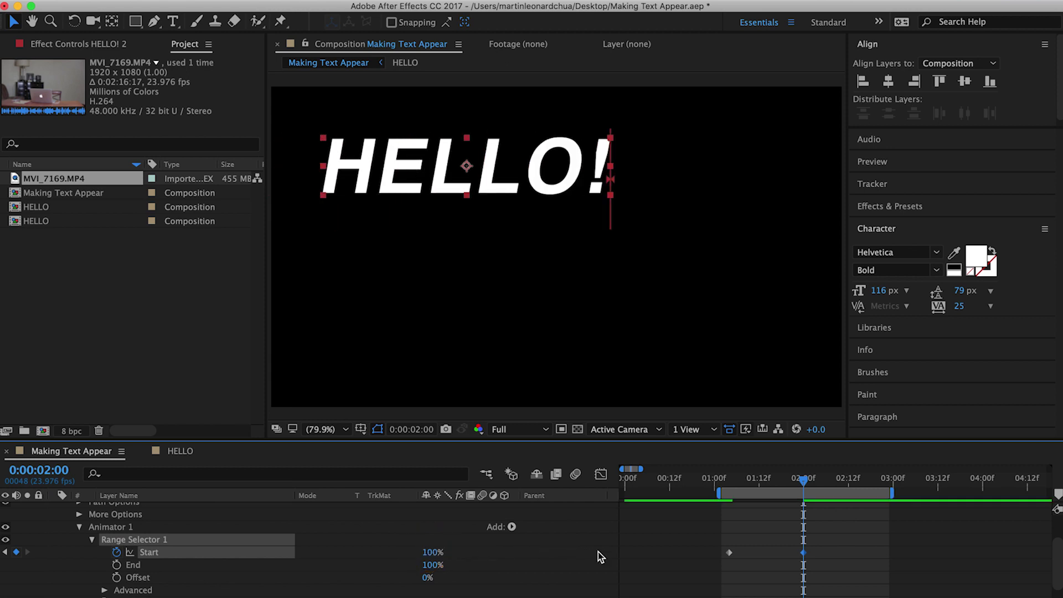
click(728, 479)
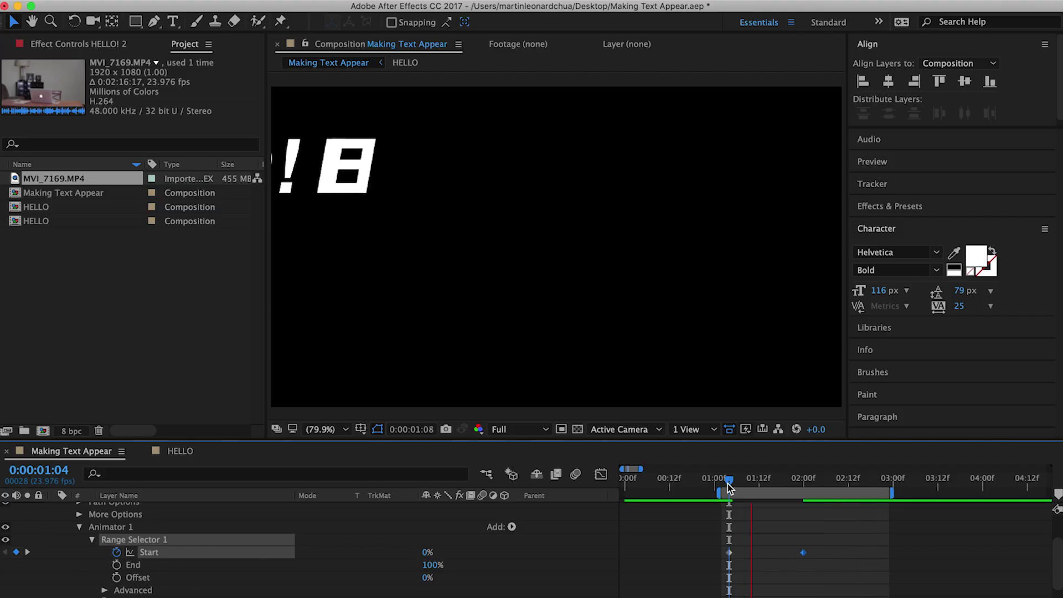
scroll(261, 577, down, 3)
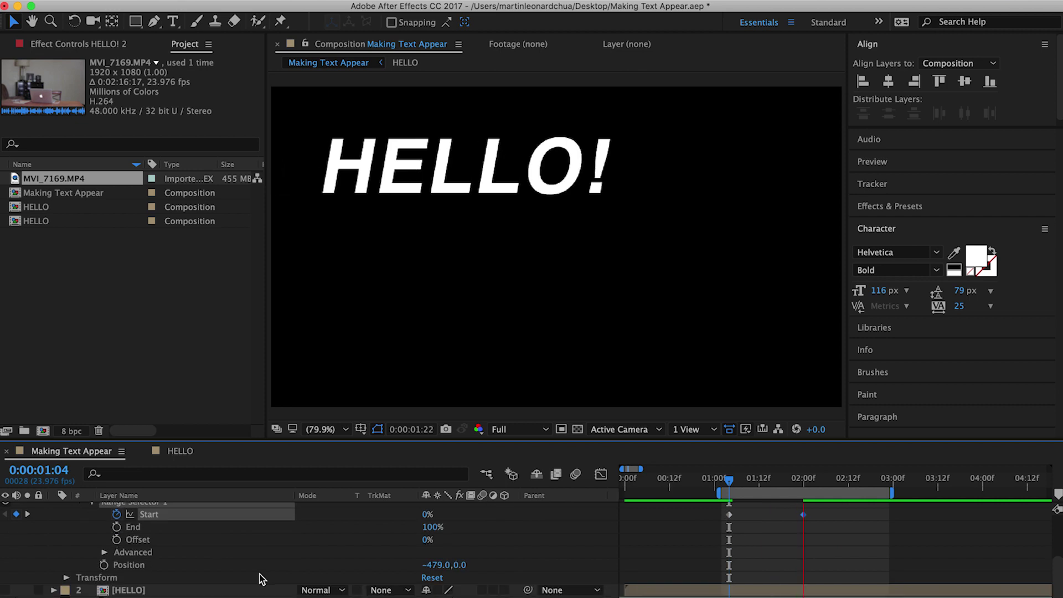
Stop the preview and set Range Selector 1's Advanced Based On option to Lines
key(space)
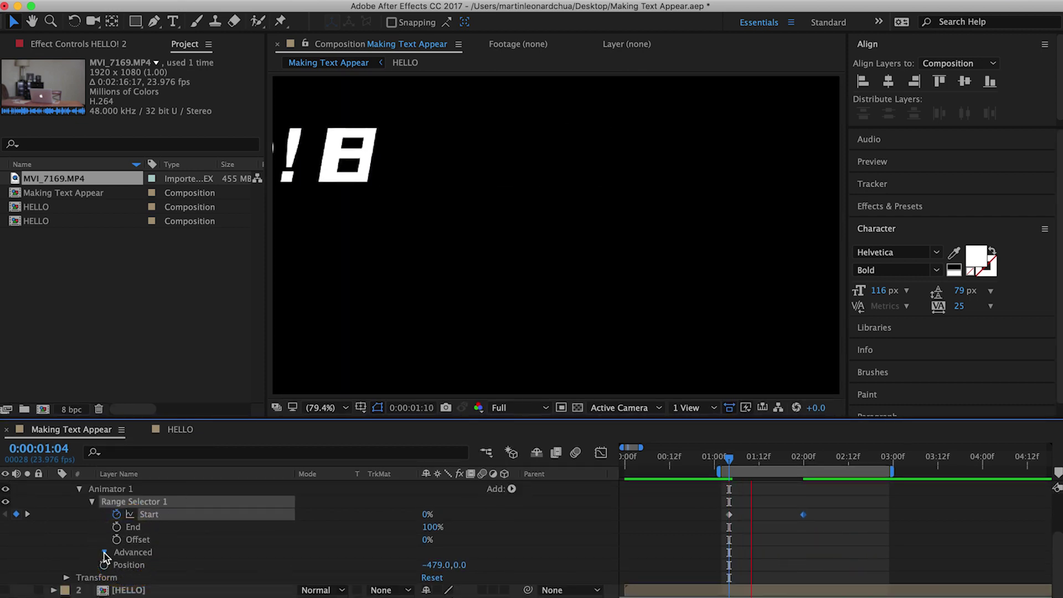
click(104, 552)
scroll(107, 558, down, 2)
scroll(236, 541, up, 1)
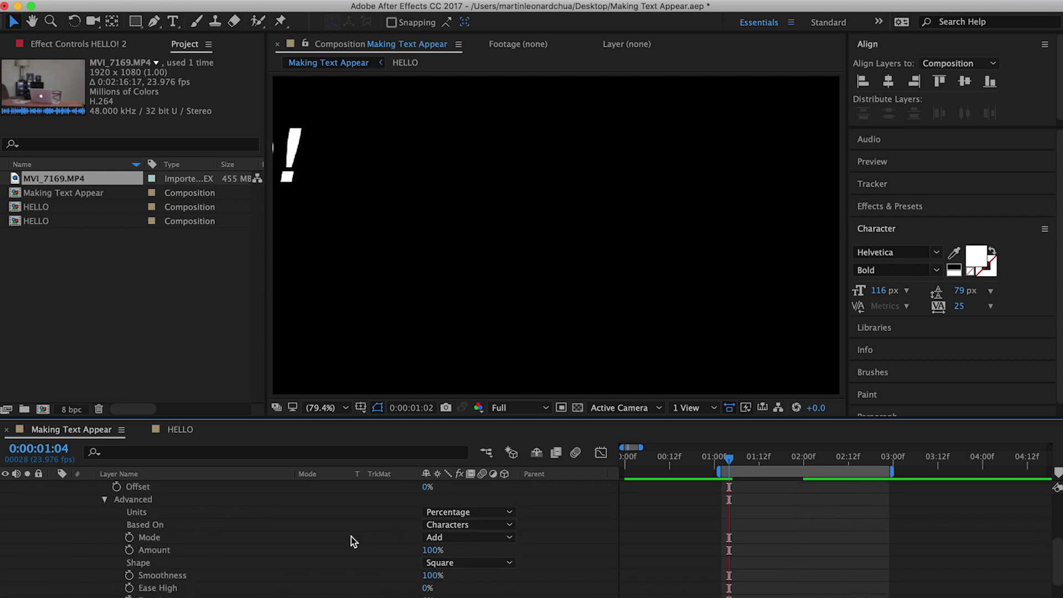
click(188, 526)
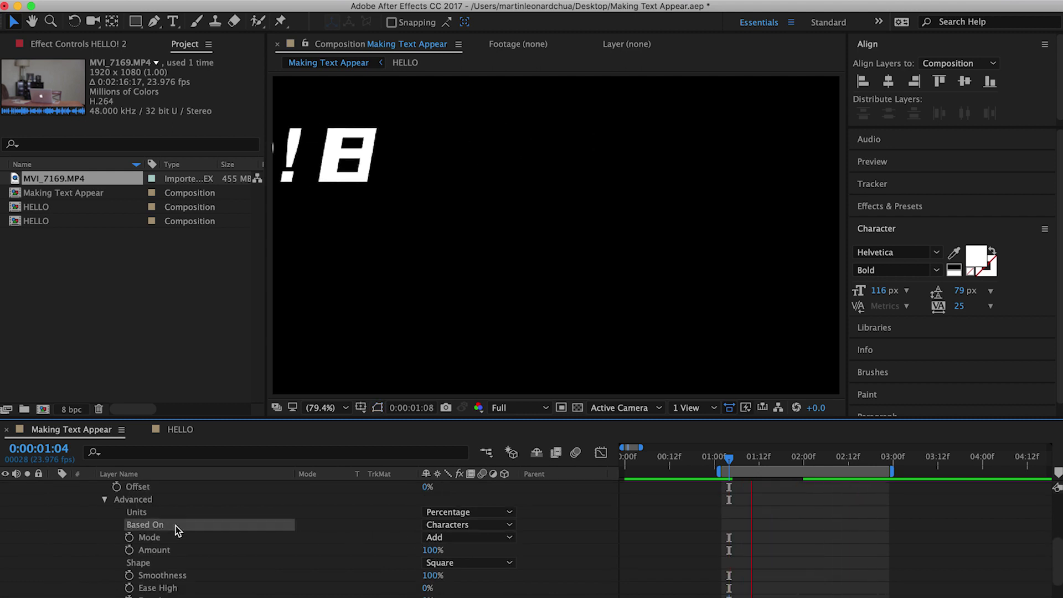
click(470, 524)
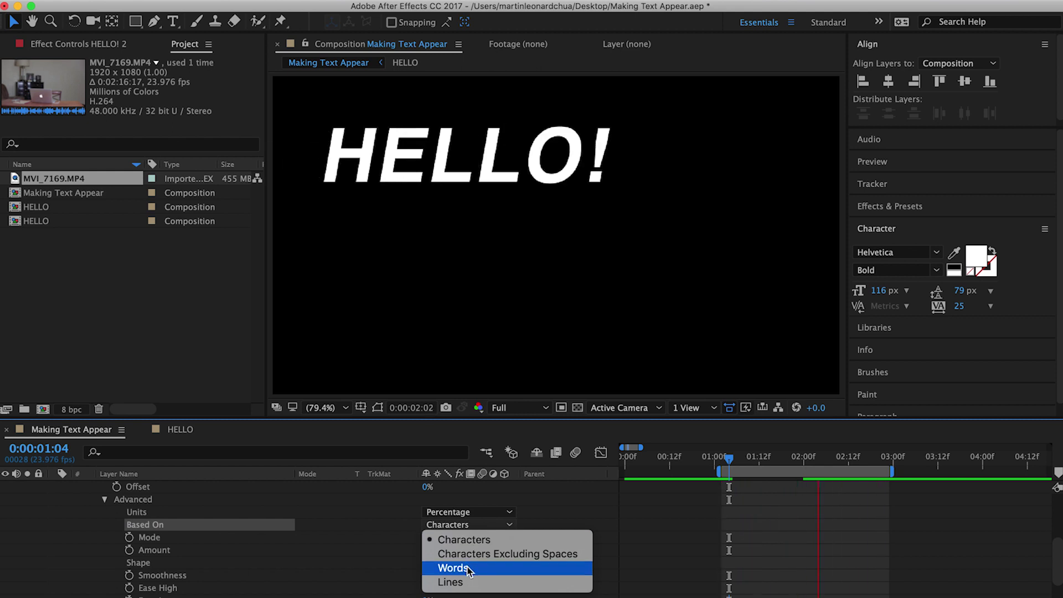
click(470, 585)
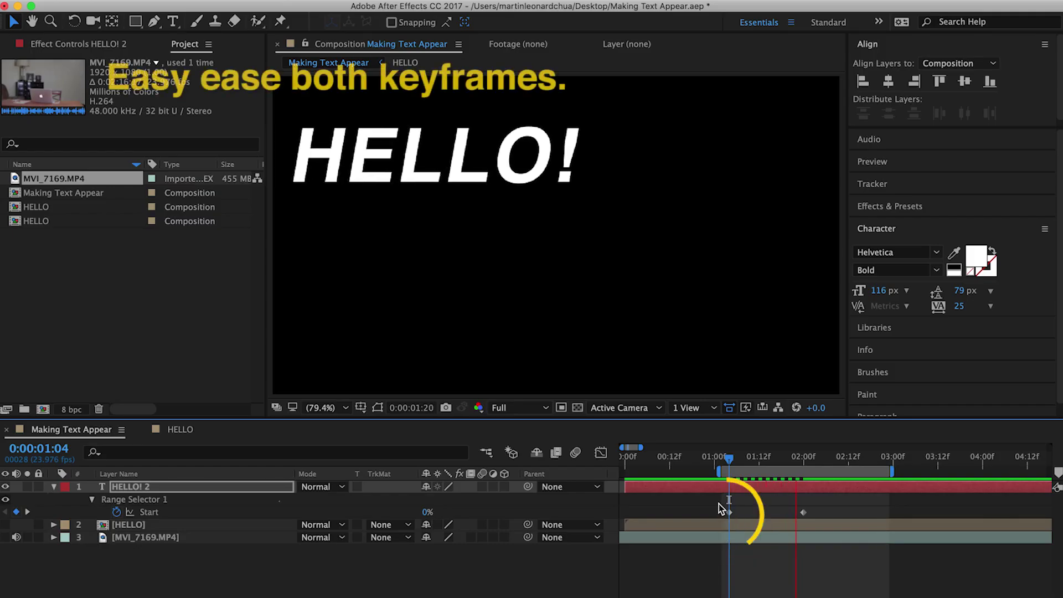
Apply Easy Ease to both Start keyframes and drag the influence handle for a sharper speed peak
drag(718, 504, 834, 527)
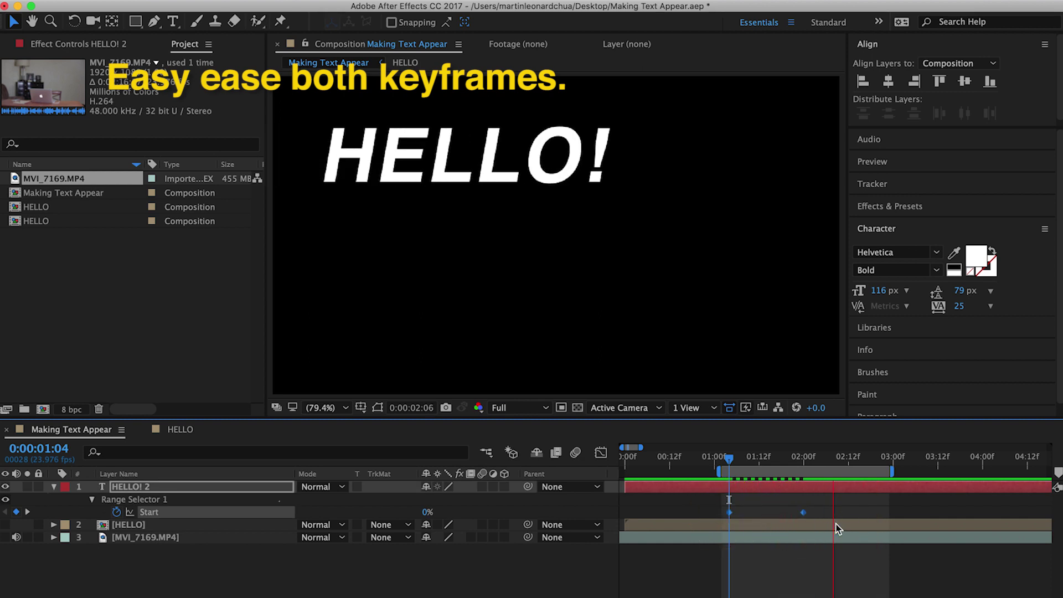
key(F9)
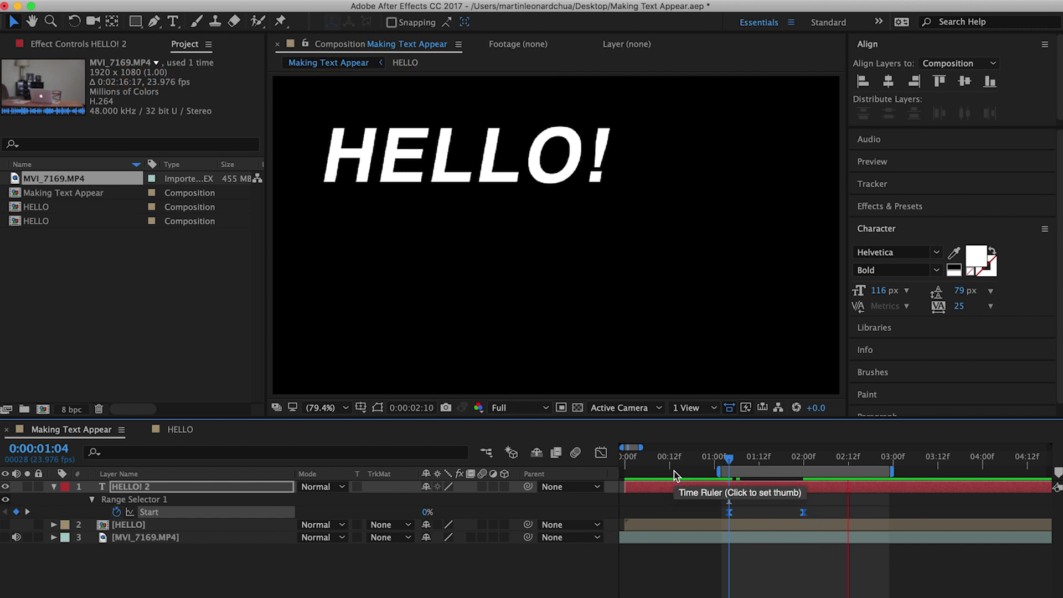
click(601, 454)
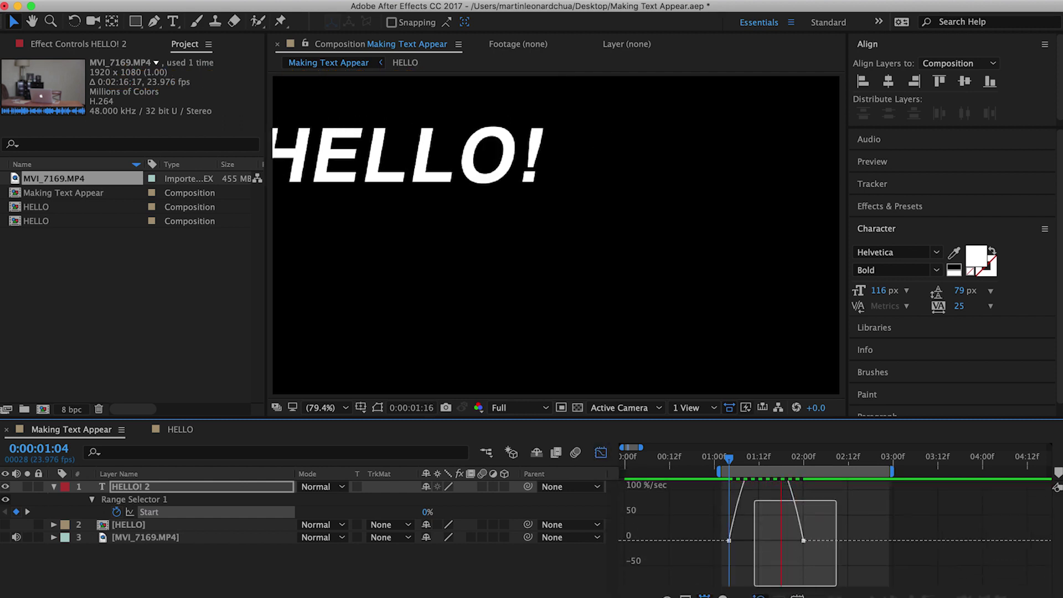
drag(792, 578, 742, 582)
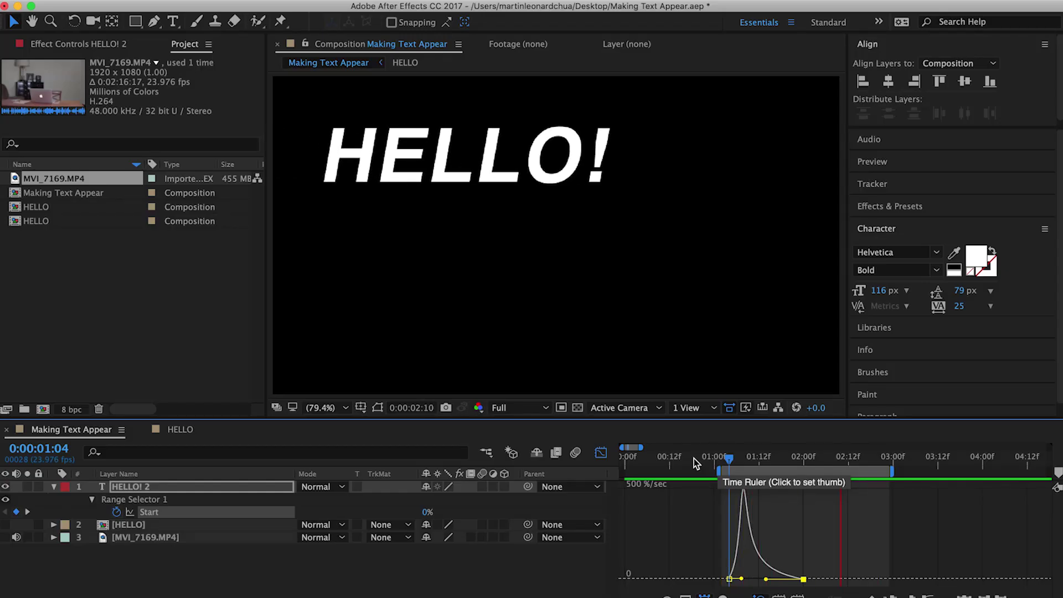
Enable the composition's Motion Blur switch, then select the HELLO! 2 text layer
click(511, 516)
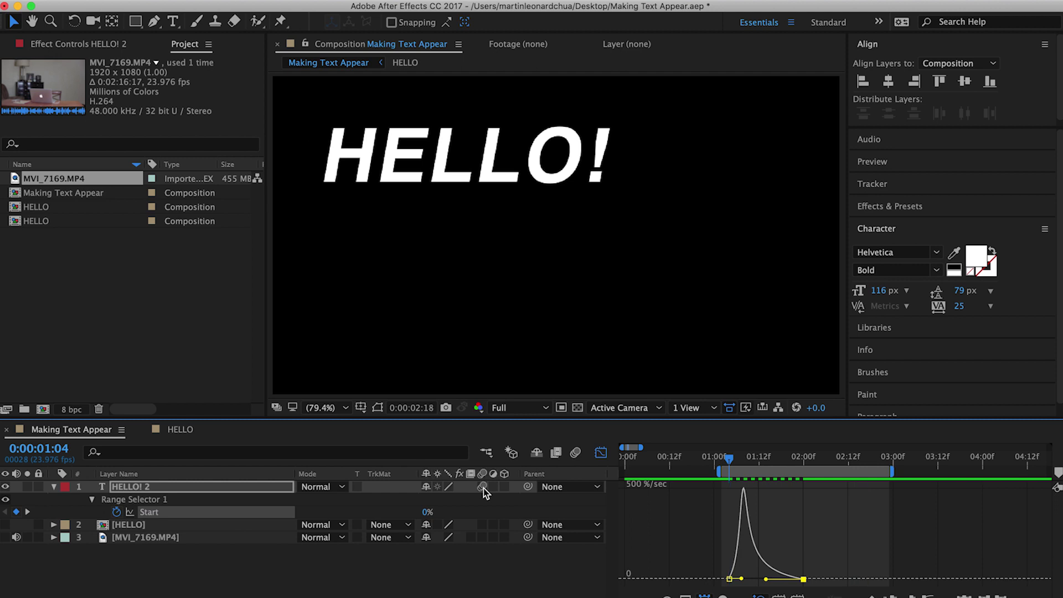
click(576, 453)
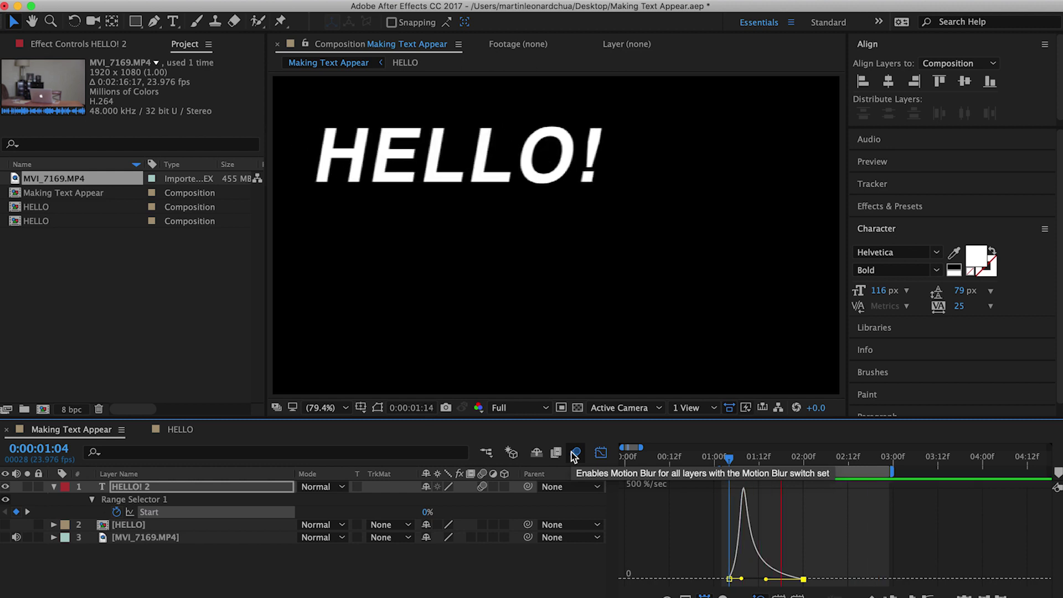
click(233, 554)
click(157, 488)
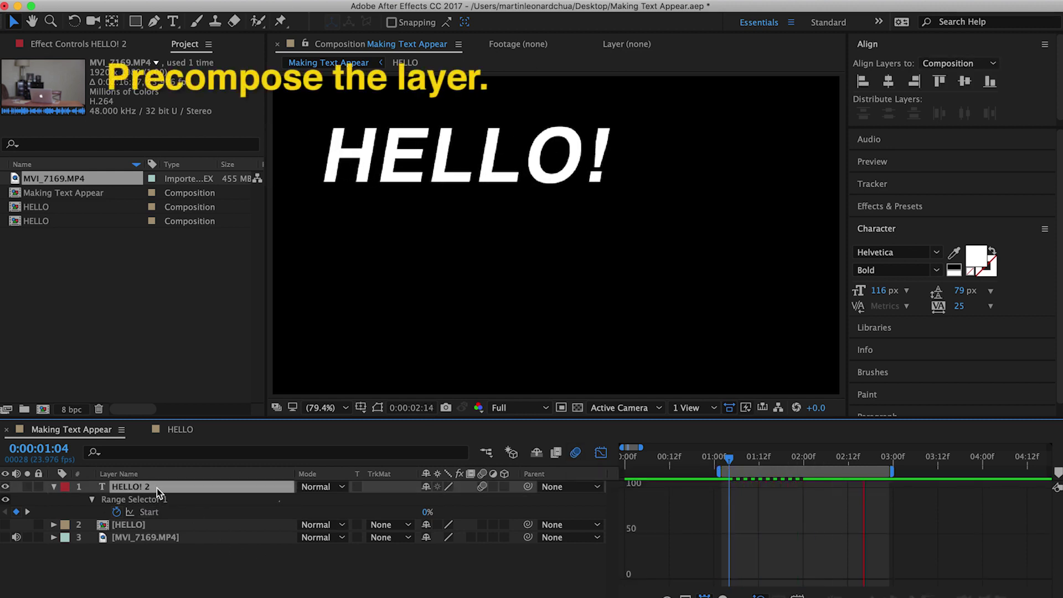
Pre-compose the HELLO! 2 text layer into a new composition named 'HELLO!'
key(ctrl+shift+c)
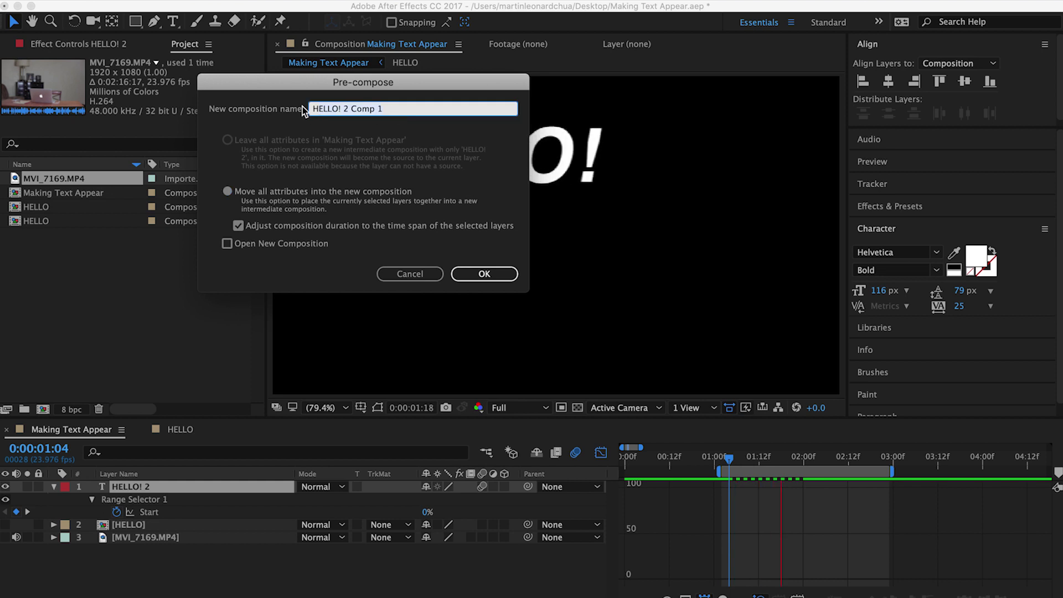
text(HEL)
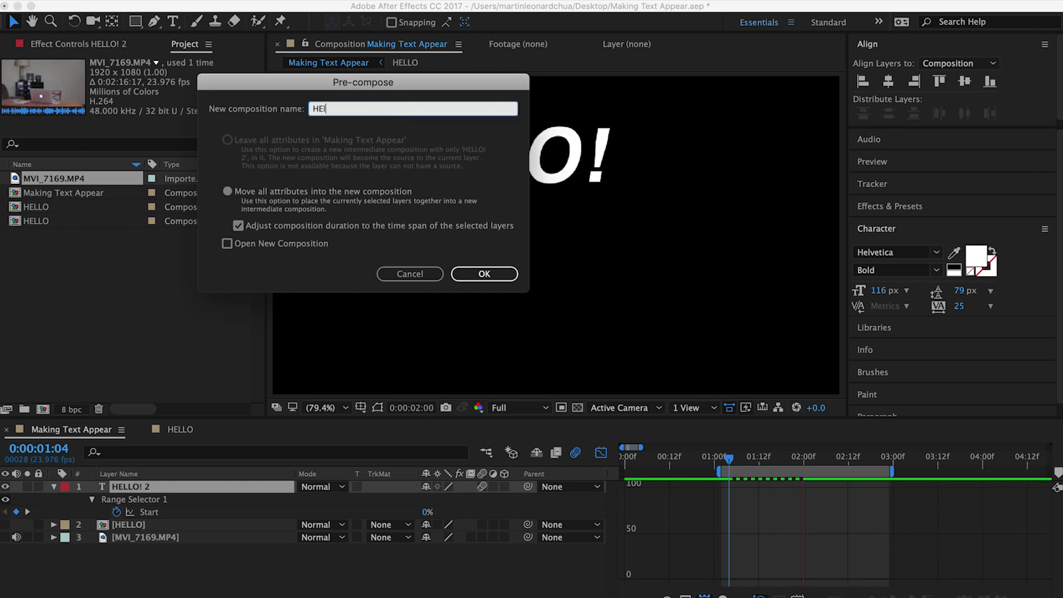
text(LO)
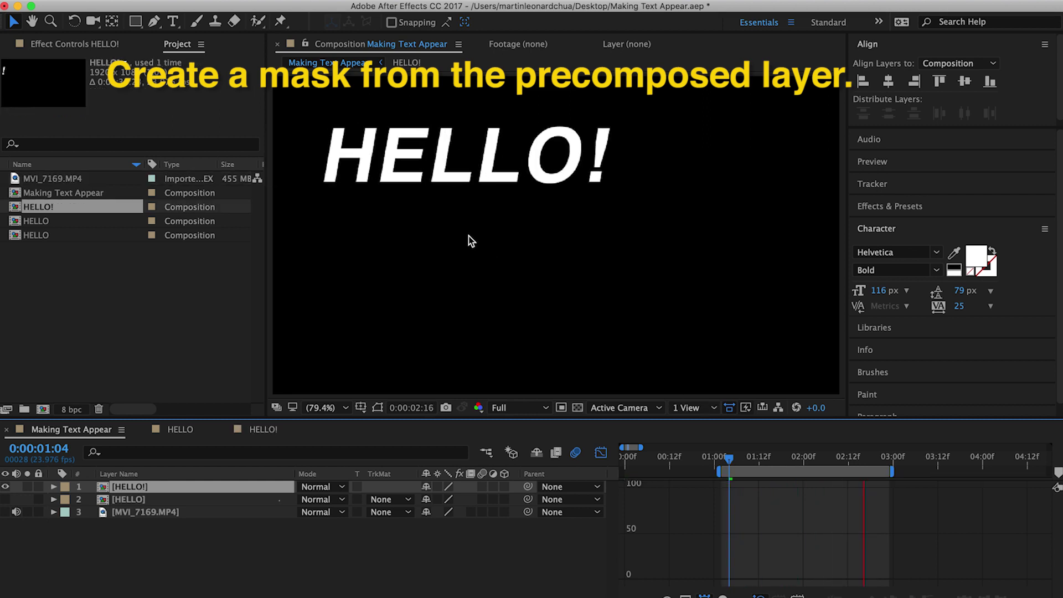
Draw a rectangular mask with the Rectangle tool on the HELLO! precomp layer
click(136, 23)
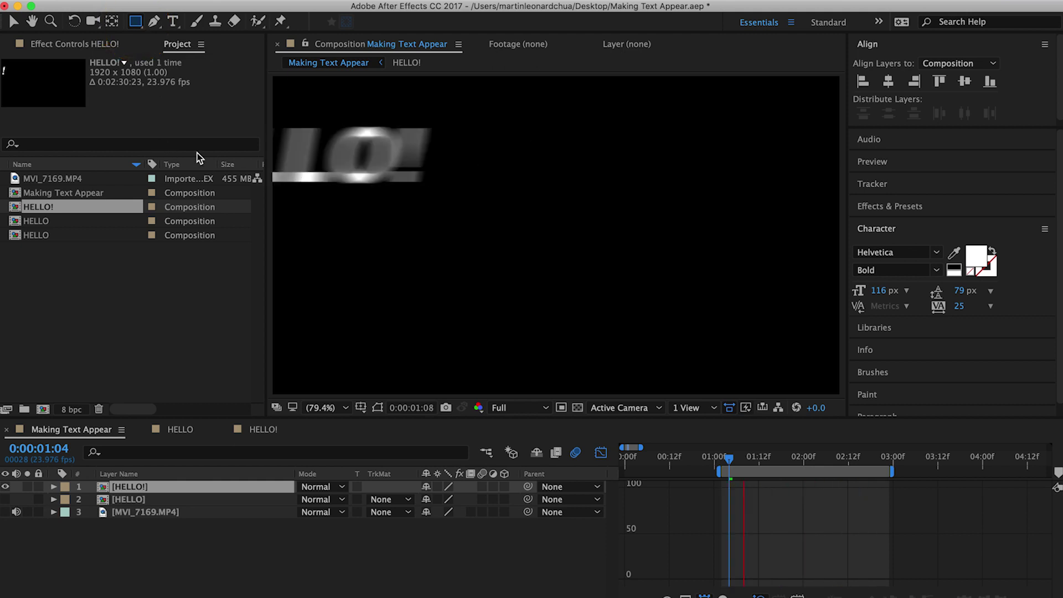
click(301, 134)
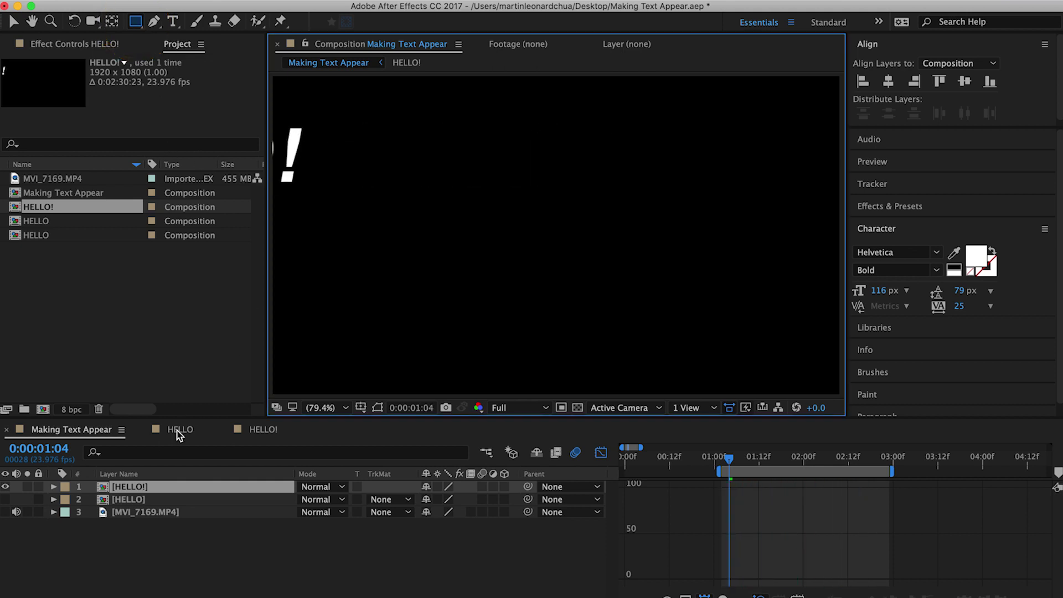
drag(306, 109, 310, 112)
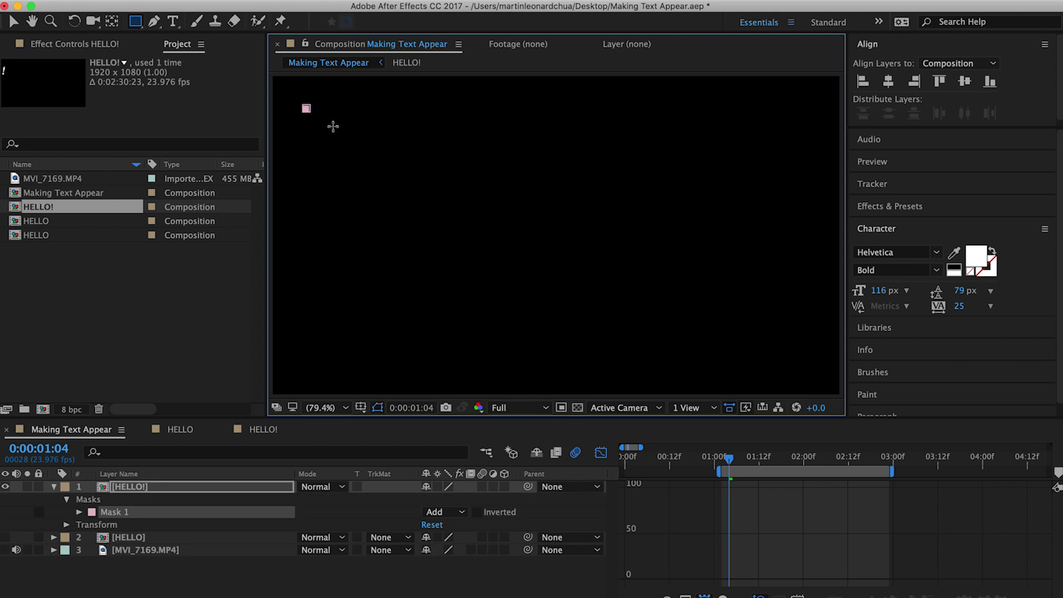